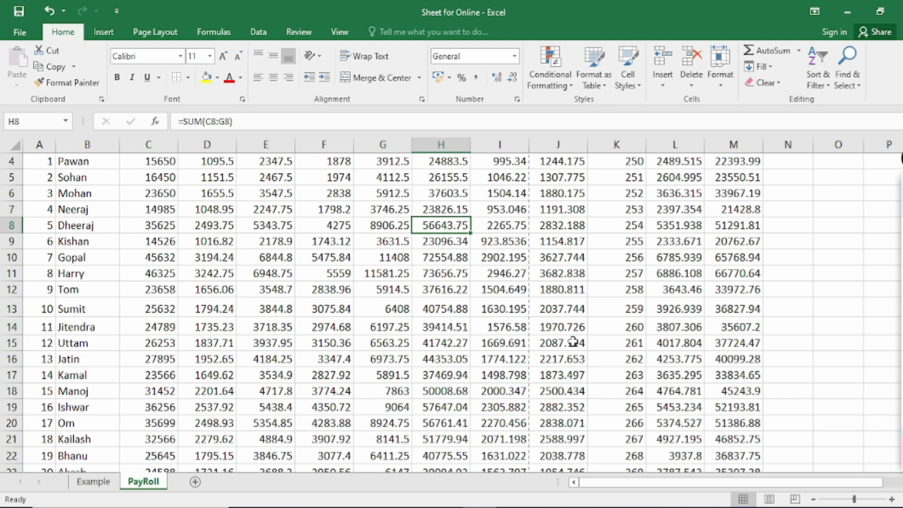
Open the print preview of the PayRoll sheet and enlarge its first page
{"action": "left_click", "coordinate": [17, 33]}
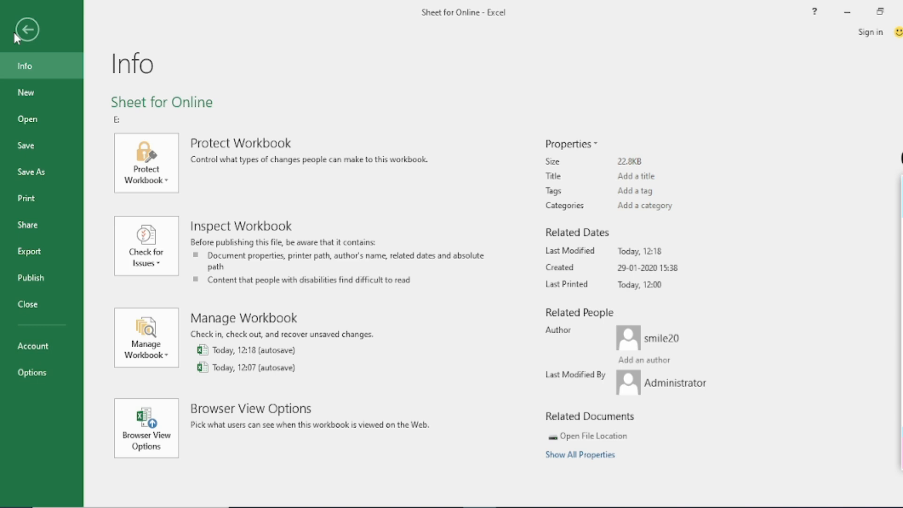
{"action": "left_click", "coordinate": [47, 205]}
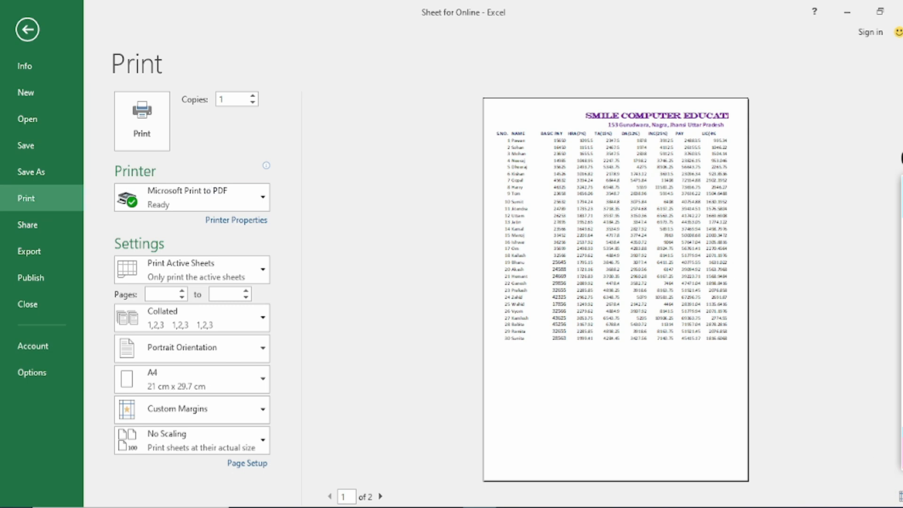
{"action": "left_click", "coordinate": [902, 250]}
{"action": "mouse_move", "coordinate": [888, 481]}
{"action": "left_mouse_down"}
{"action": "mouse_move", "coordinate": [902, 480]}
{"action": "mouse_move", "coordinate": [889, 506]}
{"action": "mouse_move", "coordinate": [888, 479]}
{"action": "left_mouse_up"}
{"action": "key", "text": "ctrl+shift+7"}
{"action": "left_click", "coordinate": [902, 207]}
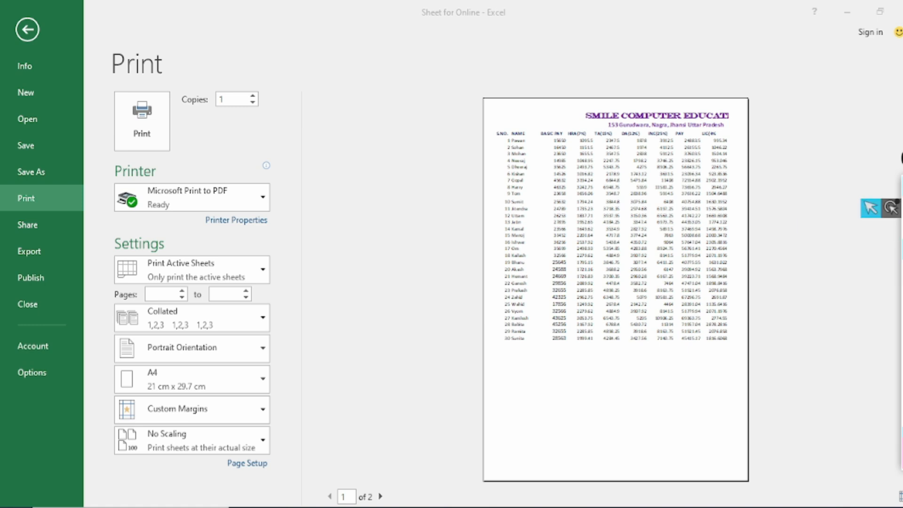
{"action": "left_click", "coordinate": [902, 497]}
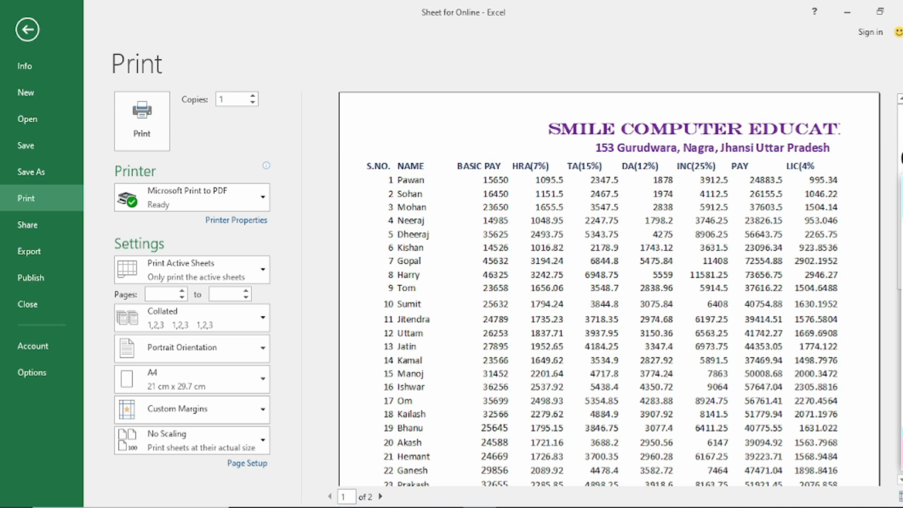
Compare how the payroll columns are split across the two pages of the print preview
{"action": "left_click", "coordinate": [380, 497]}
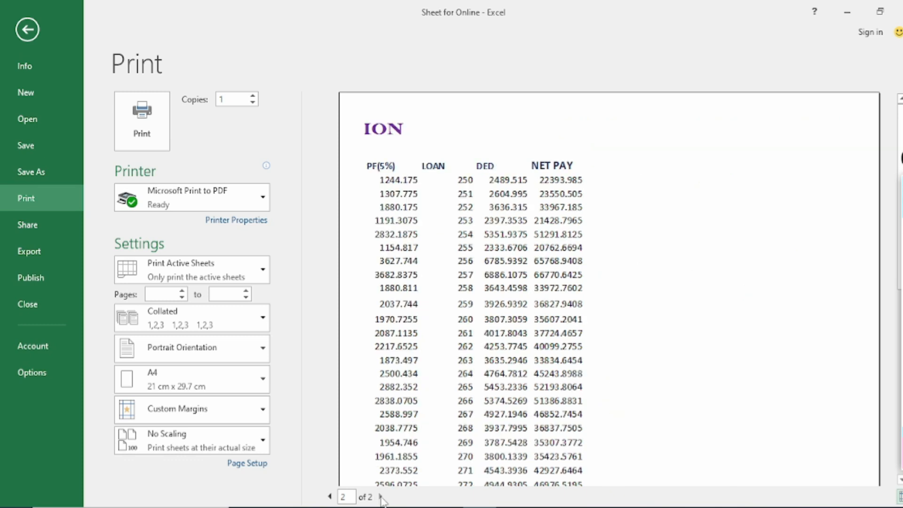
{"action": "left_click", "coordinate": [330, 497]}
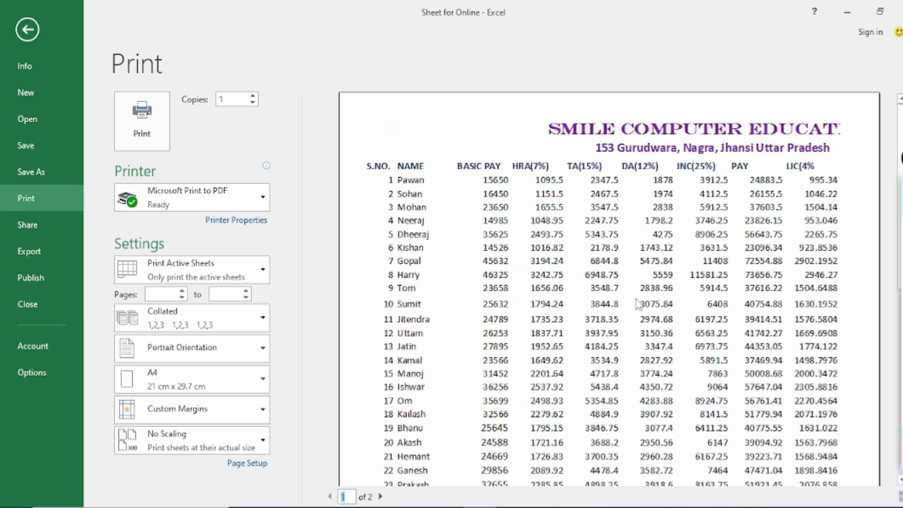
{"action": "left_click", "coordinate": [381, 497]}
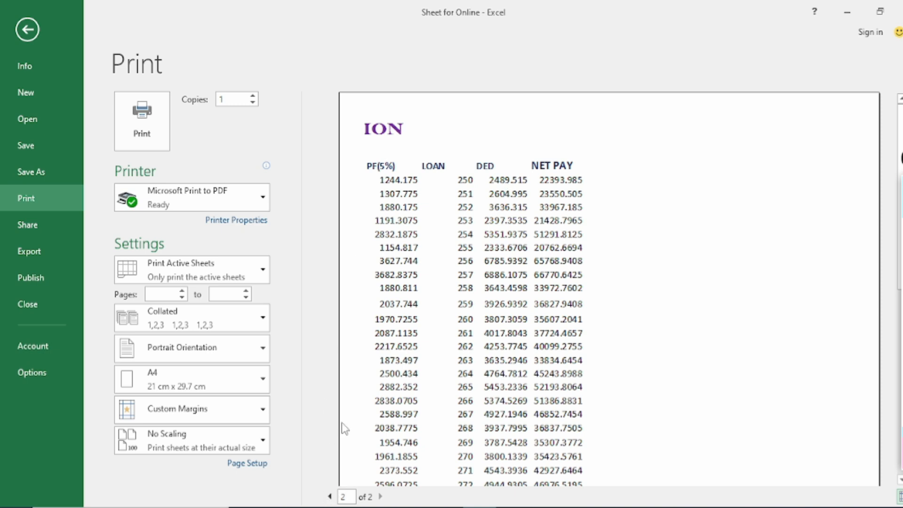
{"action": "left_click", "coordinate": [329, 496]}
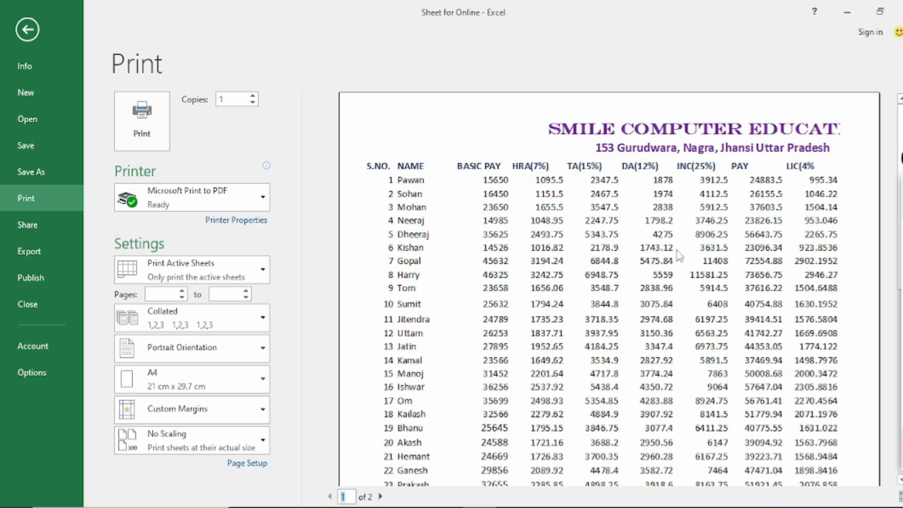
{"action": "left_click", "coordinate": [380, 497]}
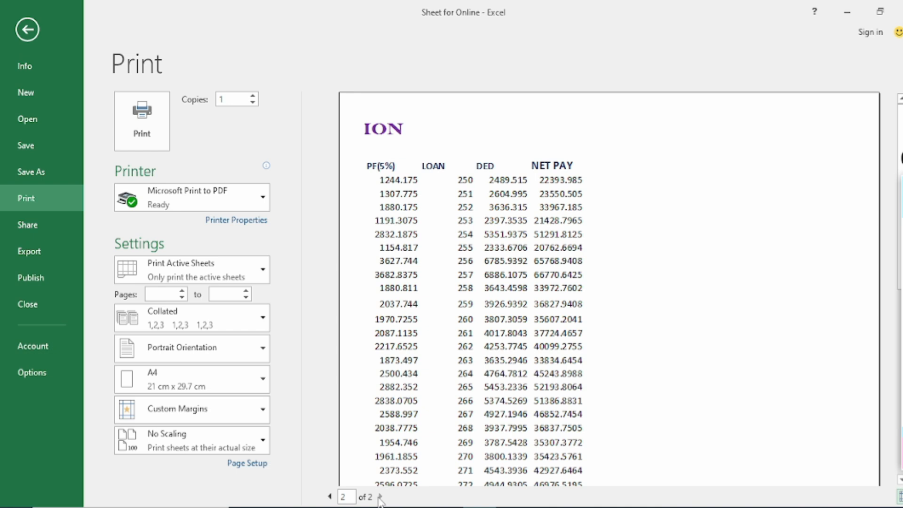
{"action": "left_click", "coordinate": [330, 497]}
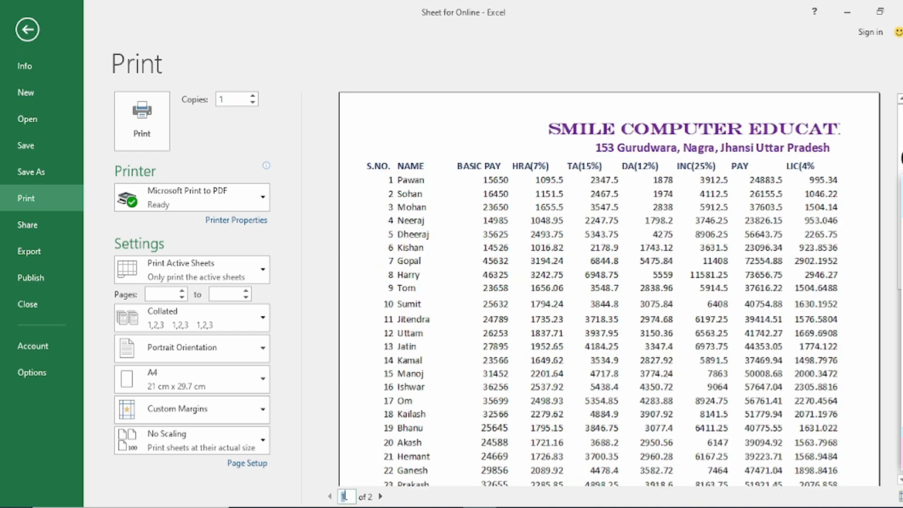
{"action": "left_click", "coordinate": [242, 465]}
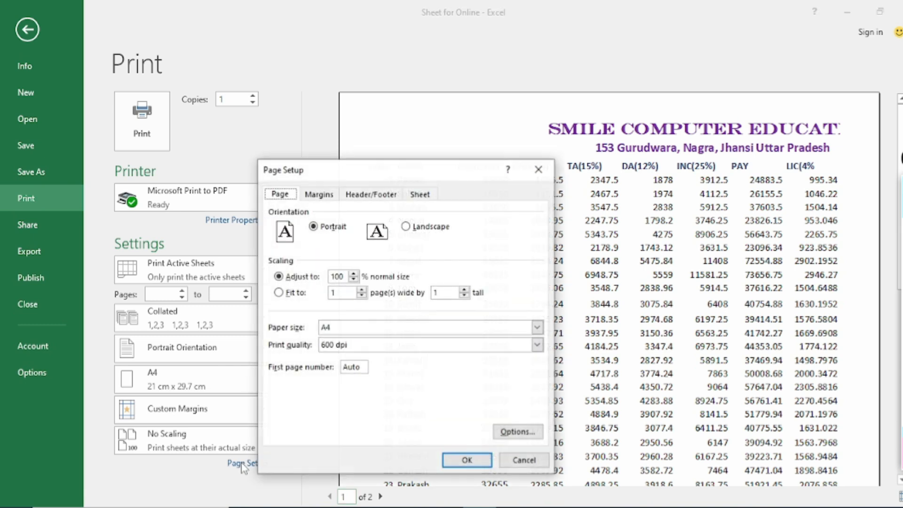
{"action": "left_click", "coordinate": [524, 460]}
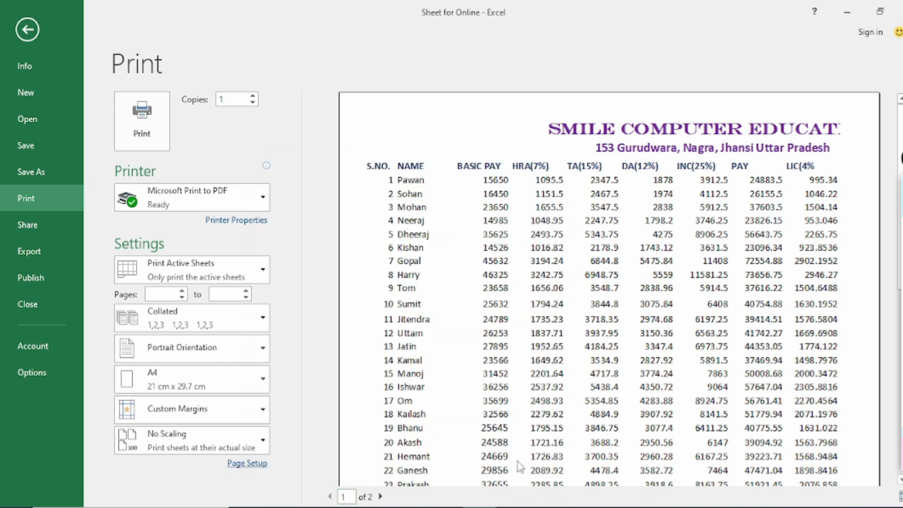
{"action": "key", "text": "Escape"}
{"action": "left_click", "coordinate": [20, 34]}
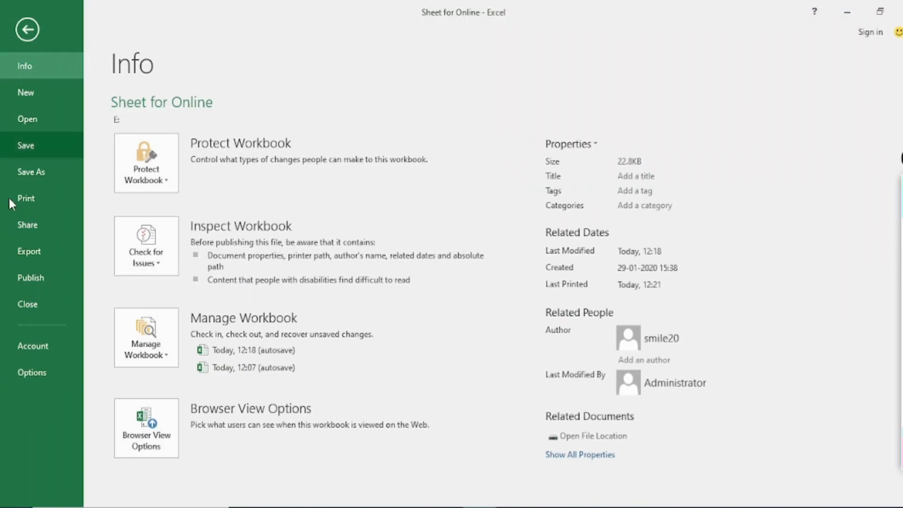
{"action": "left_click", "coordinate": [22, 202]}
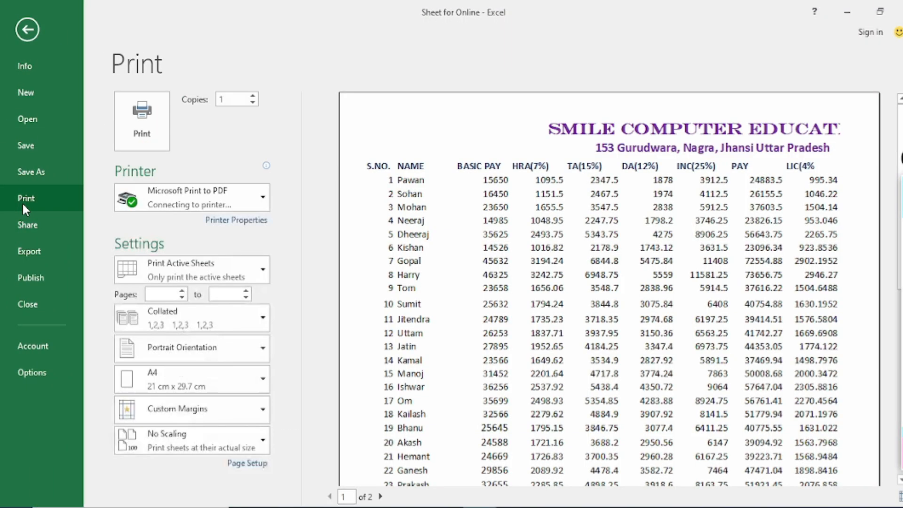
{"action": "key", "text": "Escape"}
Open the Page Setup dialog from the worksheet and go from it to the print preview
{"action": "left_click", "coordinate": [160, 33]}
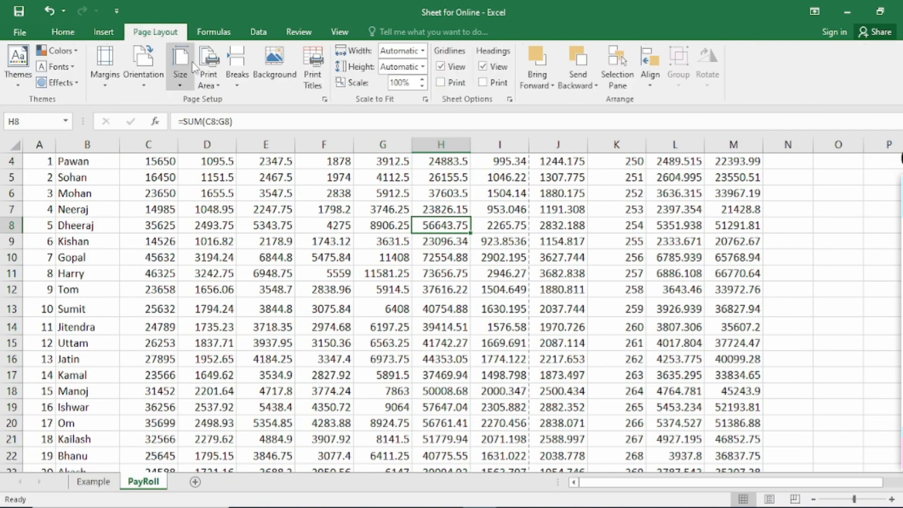
{"action": "left_click", "coordinate": [324, 99]}
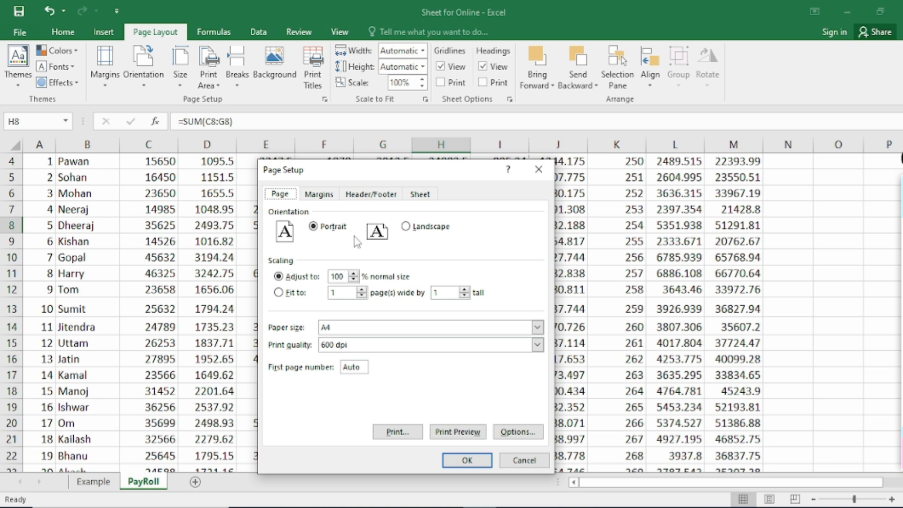
{"action": "left_click", "coordinate": [461, 432]}
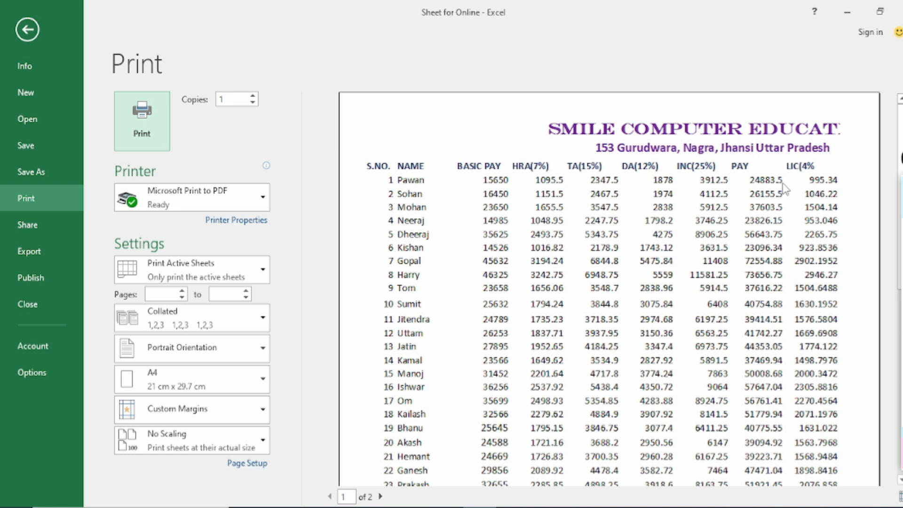
Reduce the print scaling in two stages, to 95% and 90% of normal size
{"action": "left_click", "coordinate": [248, 463]}
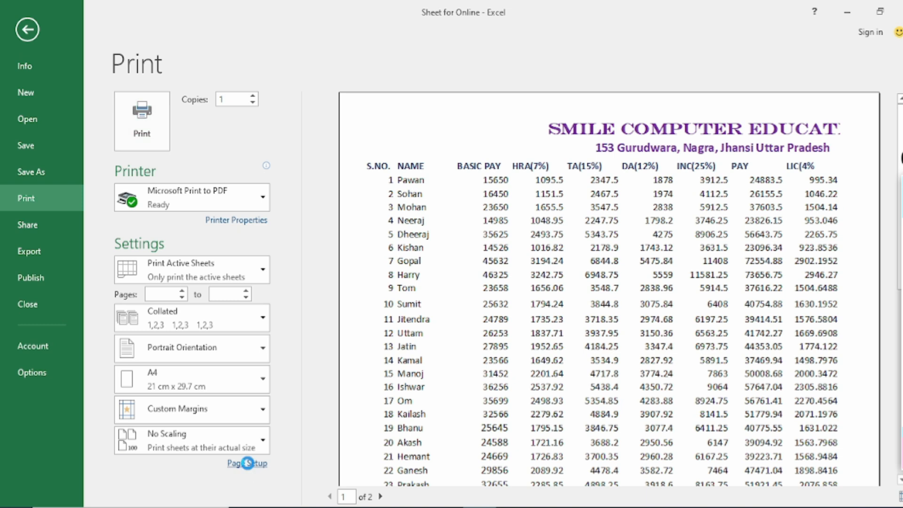
{"action": "left_click", "coordinate": [353, 280]}
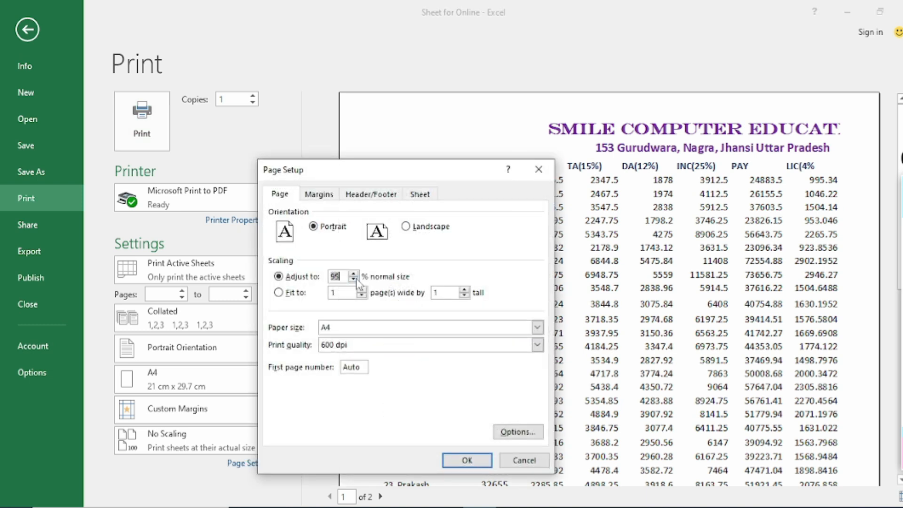
{"action": "left_click", "coordinate": [468, 461]}
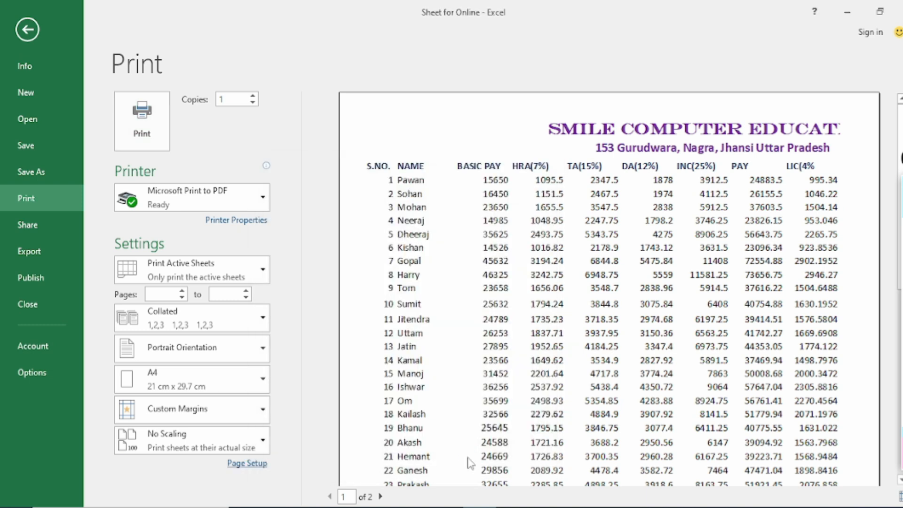
{"action": "left_click", "coordinate": [247, 463]}
{"action": "left_click", "coordinate": [353, 280]}
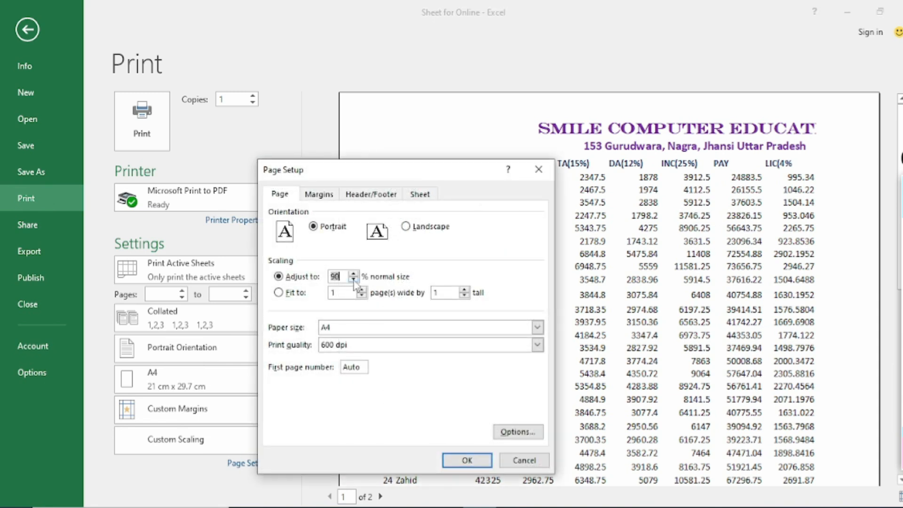
{"action": "left_click", "coordinate": [456, 461]}
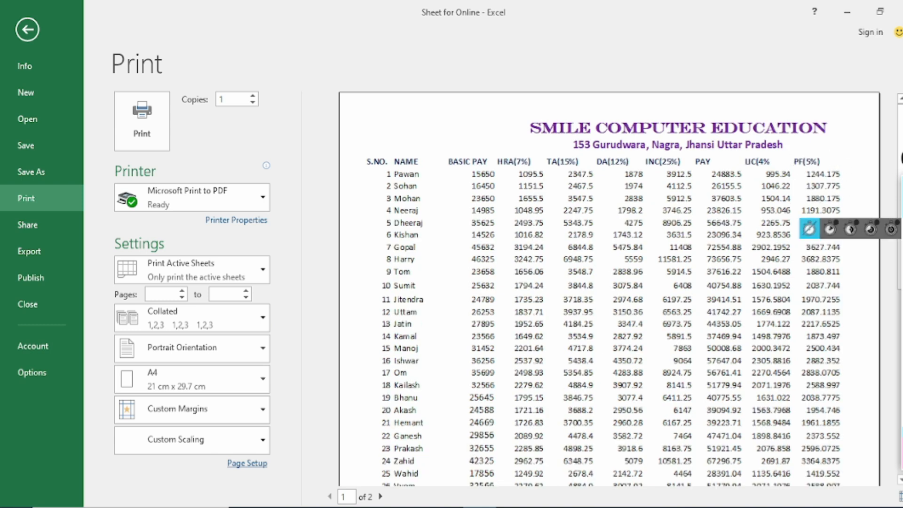
Circle the LIC and PF column headings in the preview with the annotation pen and clear the marks
{"action": "left_click", "coordinate": [850, 249]}
{"action": "mouse_move", "coordinate": [745, 158]}
{"action": "left_mouse_down"}
{"action": "mouse_move", "coordinate": [776, 150]}
{"action": "mouse_move", "coordinate": [726, 178]}
{"action": "mouse_move", "coordinate": [729, 155]}
{"action": "left_mouse_up"}
{"action": "mouse_move", "coordinate": [786, 149]}
{"action": "left_mouse_down"}
{"action": "mouse_move", "coordinate": [833, 150]}
{"action": "mouse_move", "coordinate": [845, 186]}
{"action": "mouse_move", "coordinate": [784, 162]}
{"action": "mouse_move", "coordinate": [807, 192]}
{"action": "mouse_move", "coordinate": [845, 186]}
{"action": "left_mouse_up"}
{"action": "mouse_move", "coordinate": [897, 238]}
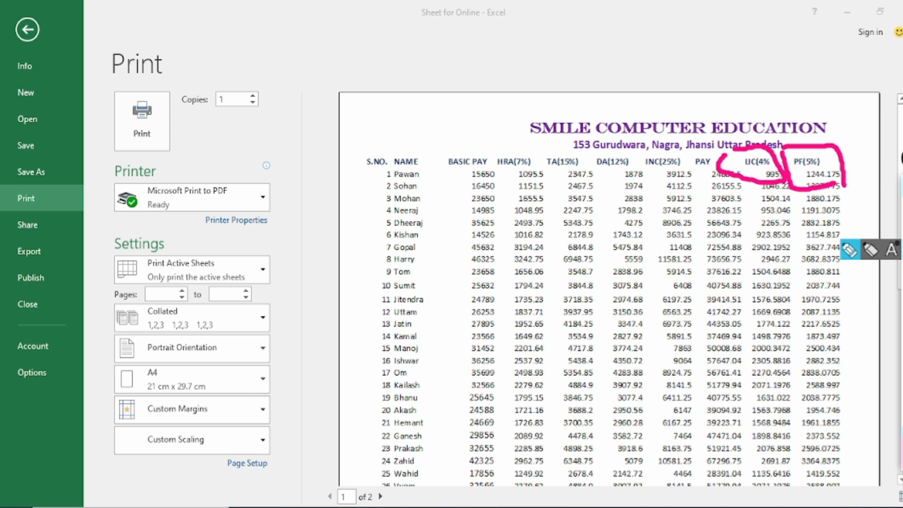
{"action": "left_click", "coordinate": [898, 244]}
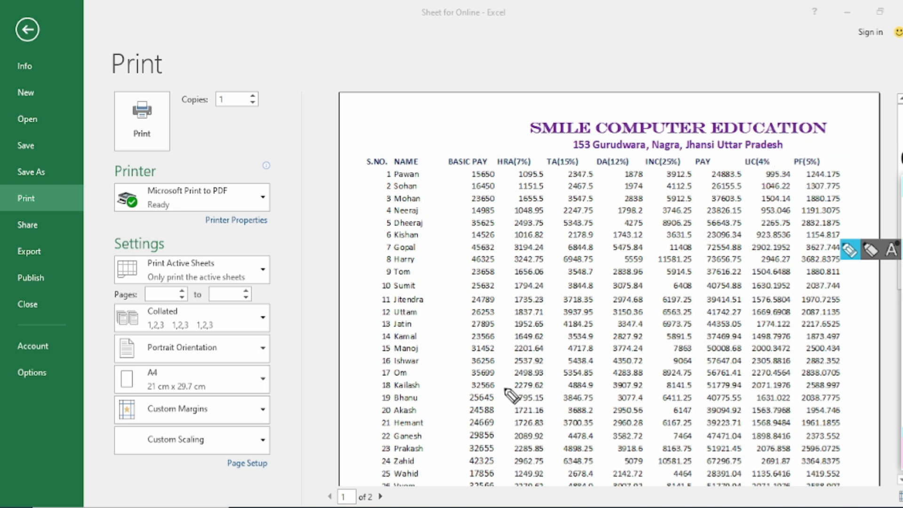
{"action": "mouse_move", "coordinate": [901, 210]}
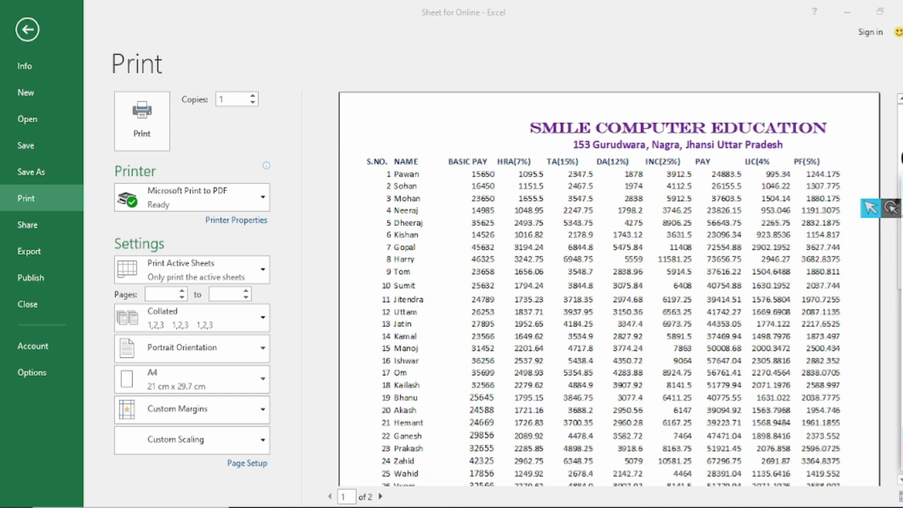
Set the print scaling to 80% of normal size
{"action": "left_click", "coordinate": [248, 463]}
{"action": "left_click", "coordinate": [354, 280]}
{"action": "left_click", "coordinate": [466, 460]}
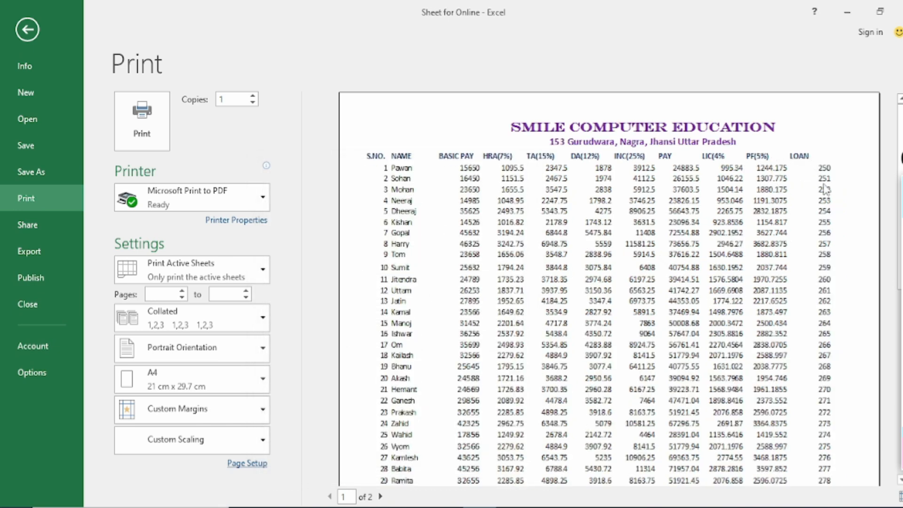
Draw tick marks over the PF and LOAN column headings in the preview and remove them
{"action": "left_click", "coordinate": [900, 249]}
{"action": "mouse_move", "coordinate": [739, 141]}
{"action": "left_mouse_down"}
{"action": "mouse_move", "coordinate": [752, 155]}
{"action": "mouse_move", "coordinate": [784, 123]}
{"action": "mouse_move", "coordinate": [830, 128]}
{"action": "left_mouse_up"}
{"action": "mouse_move", "coordinate": [902, 208]}
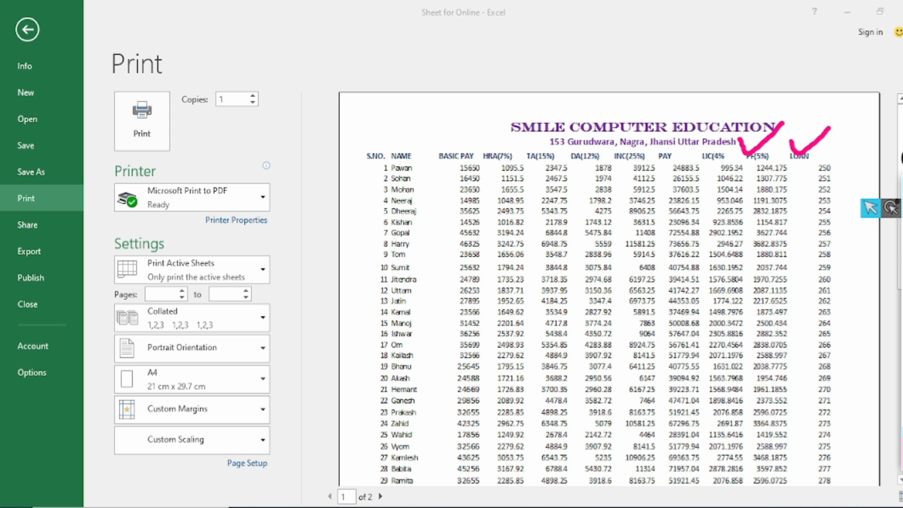
{"action": "left_click", "coordinate": [902, 208]}
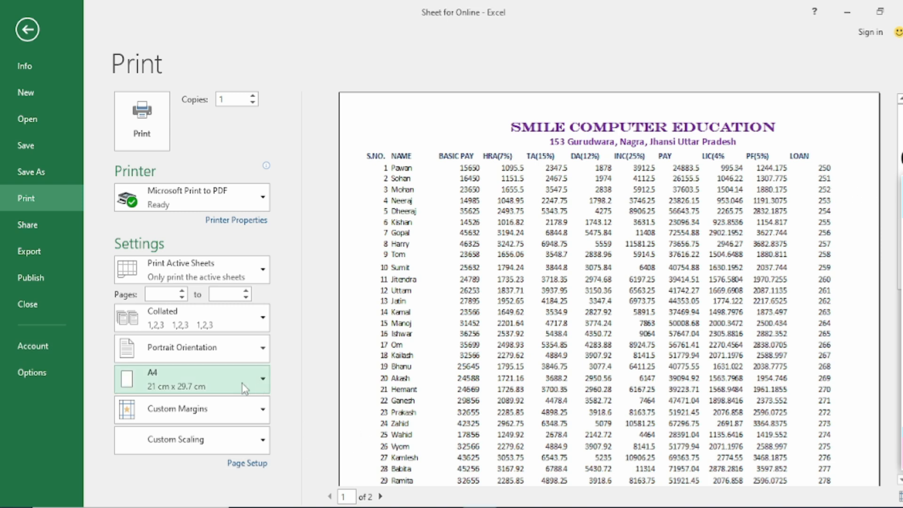
Set the print scaling to fit the sheet to 1 page wide by 1 page tall
{"action": "left_click", "coordinate": [247, 463]}
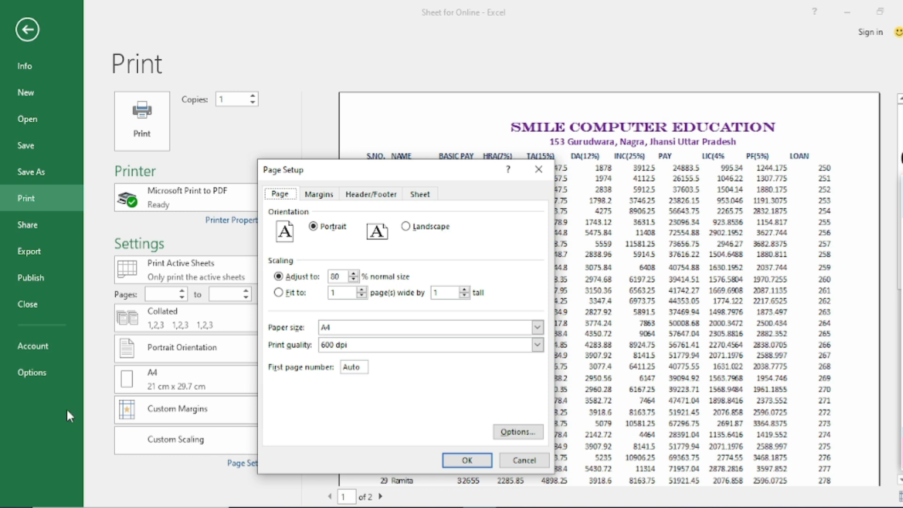
{"action": "left_click", "coordinate": [279, 292]}
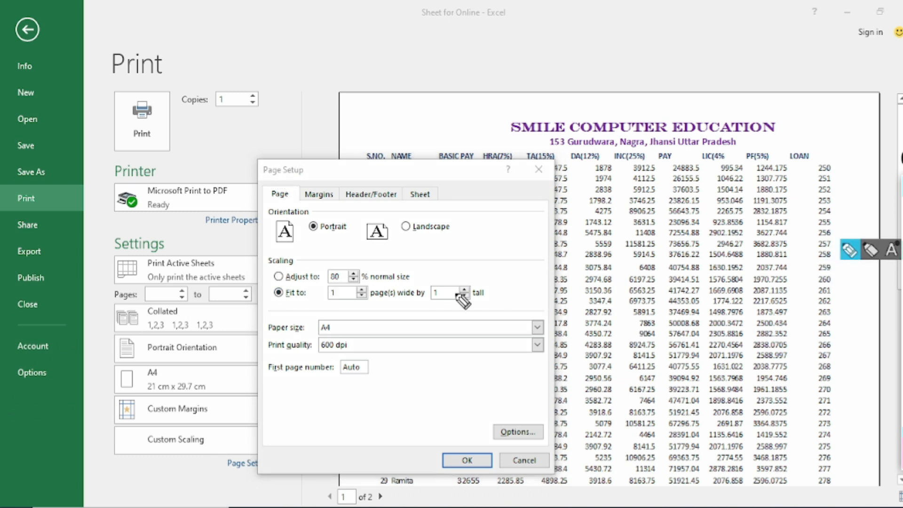
{"action": "mouse_move", "coordinate": [268, 283]}
{"action": "left_mouse_down"}
{"action": "mouse_move", "coordinate": [312, 283]}
{"action": "mouse_move", "coordinate": [288, 309]}
{"action": "mouse_move", "coordinate": [265, 294]}
{"action": "mouse_move", "coordinate": [316, 295]}
{"action": "left_mouse_up"}
{"action": "left_click", "coordinate": [902, 360]}
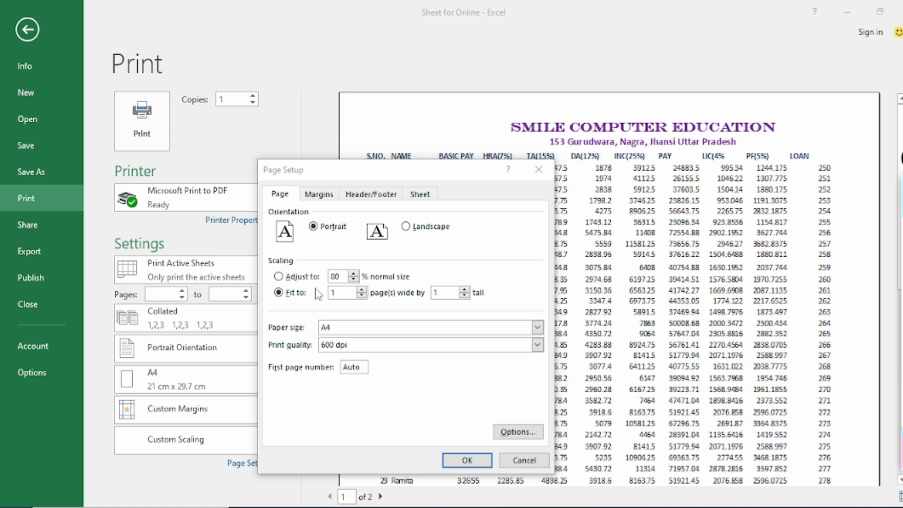
{"action": "left_click", "coordinate": [466, 460]}
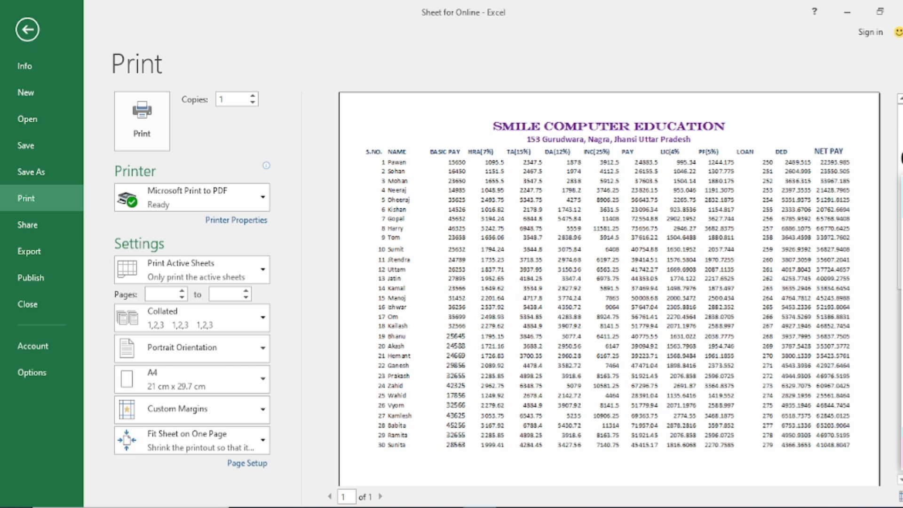
Check the whole-page preview and review the page scaling options in Page Setup
{"action": "left_click", "coordinate": [899, 496]}
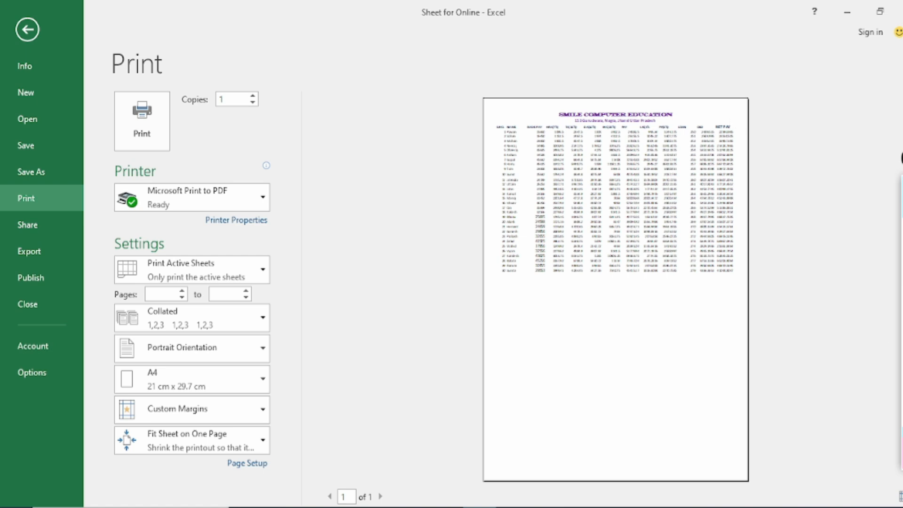
{"action": "left_click", "coordinate": [901, 497]}
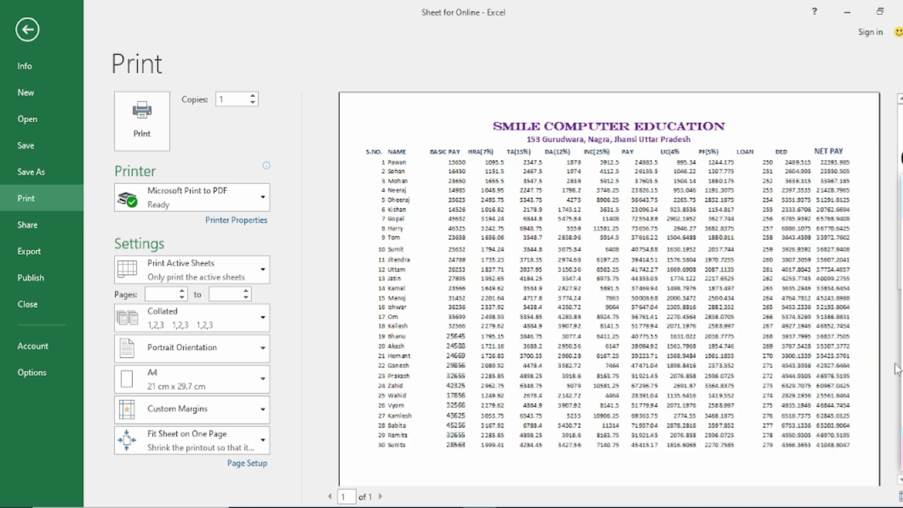
{"action": "left_click", "coordinate": [249, 464]}
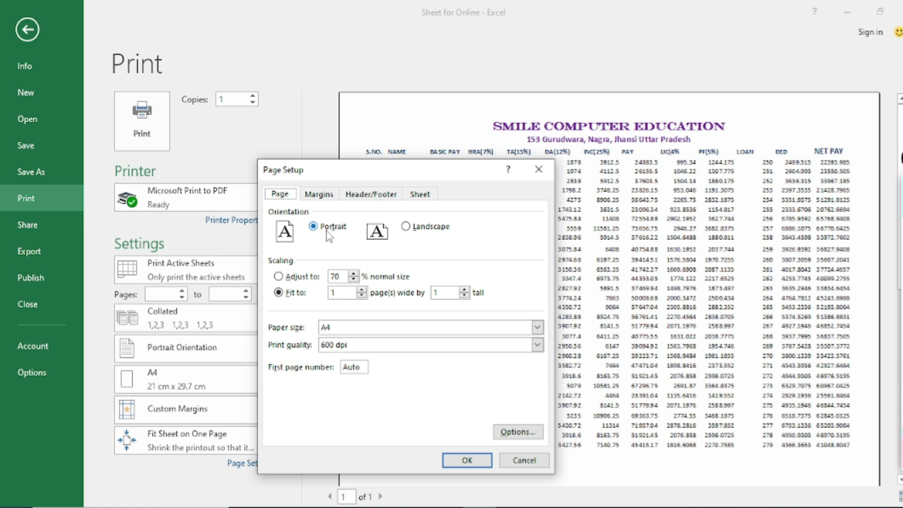
{"action": "left_click", "coordinate": [466, 460]}
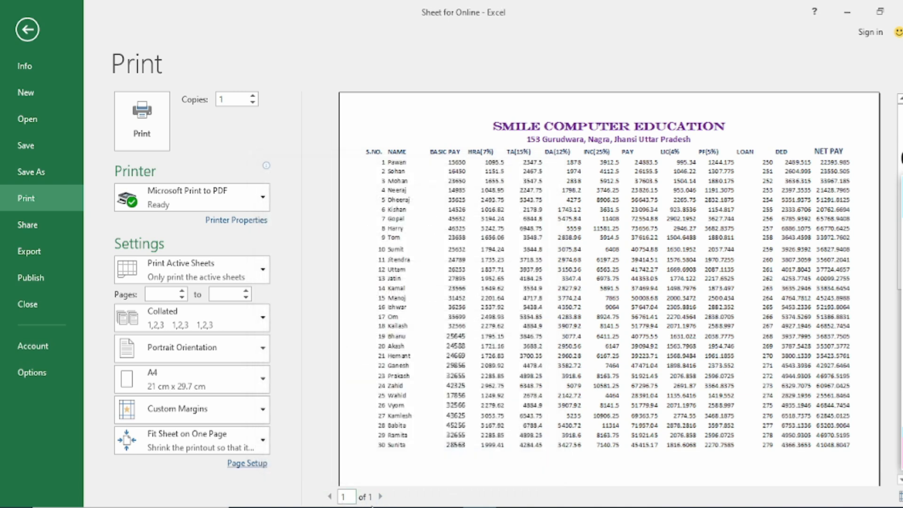
Change the page orientation to landscape and show the whole page in the print preview
{"action": "left_click", "coordinate": [250, 463]}
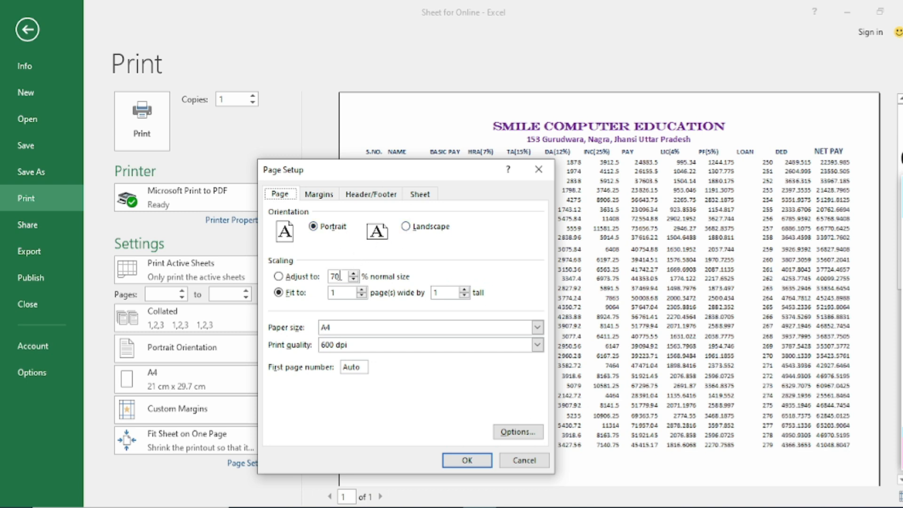
{"action": "left_click", "coordinate": [417, 227]}
{"action": "left_click", "coordinate": [459, 462]}
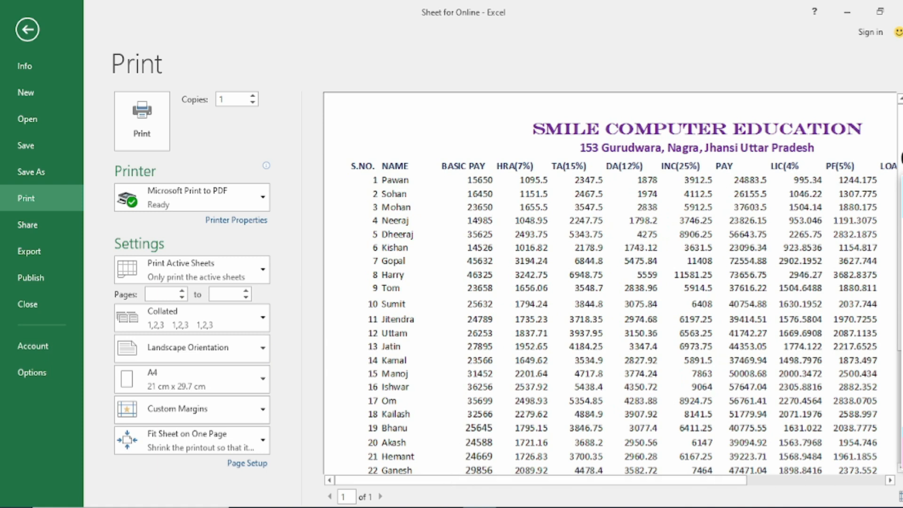
{"action": "left_click", "coordinate": [900, 495]}
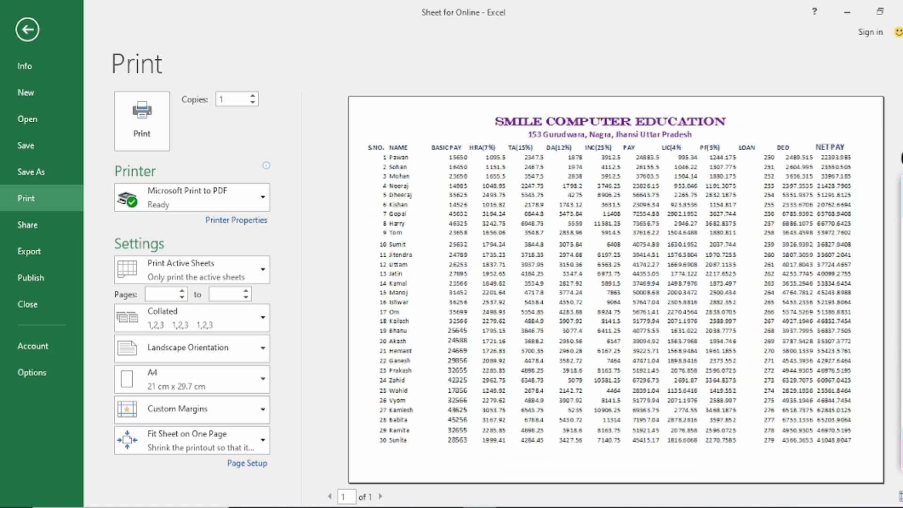
Set the print scaling to 110% of normal size
{"action": "left_click", "coordinate": [248, 464]}
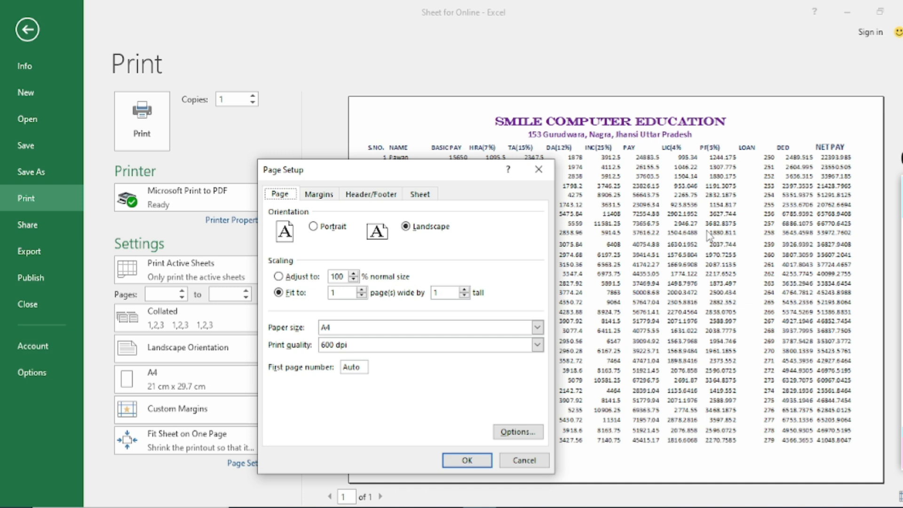
{"action": "left_click", "coordinate": [301, 278]}
{"action": "left_click", "coordinate": [467, 460]}
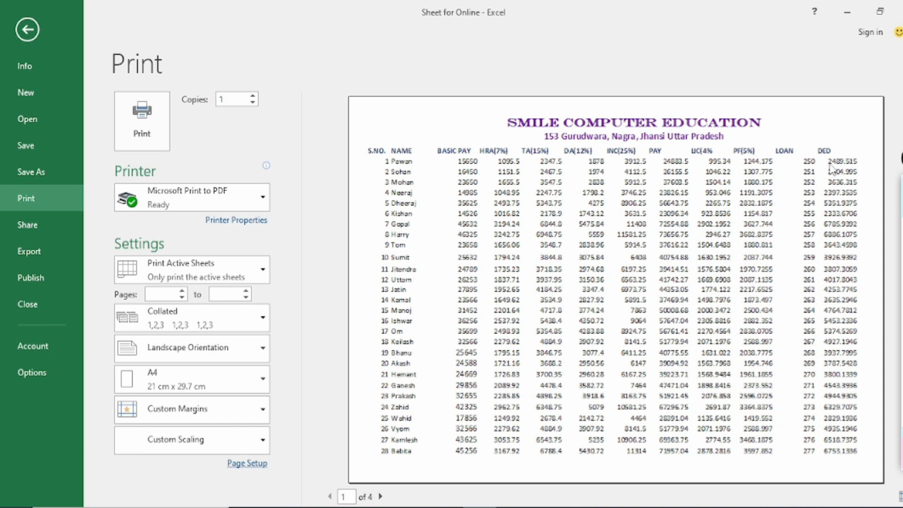
Draw a freehand box around the DED column heading in the preview and remove it
{"action": "left_click", "coordinate": [898, 250]}
{"action": "mouse_move", "coordinate": [808, 137]}
{"action": "left_mouse_down"}
{"action": "mouse_move", "coordinate": [846, 137]}
{"action": "mouse_move", "coordinate": [863, 173]}
{"action": "mouse_move", "coordinate": [803, 162]}
{"action": "mouse_move", "coordinate": [812, 137]}
{"action": "left_mouse_up"}
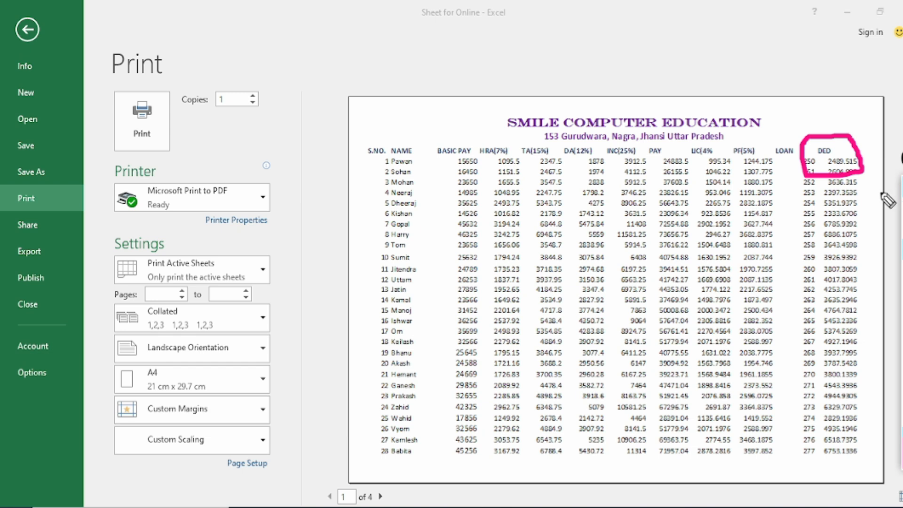
{"action": "key", "text": "ctrl+z"}
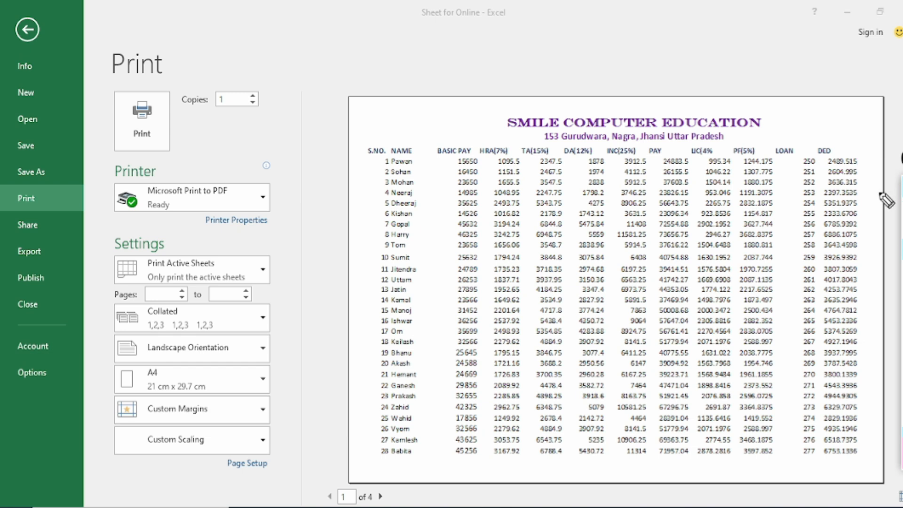
{"action": "left_click", "coordinate": [902, 208]}
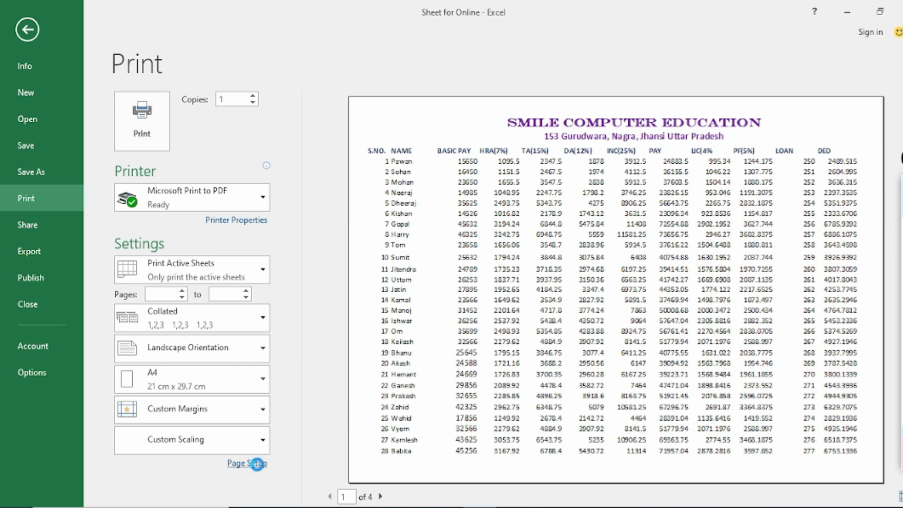
Switch the scaling back to fit the sheet to 1 page wide by 1 tall, applying it after viewing the sheet print options
{"action": "left_click", "coordinate": [260, 465]}
{"action": "left_click", "coordinate": [291, 295]}
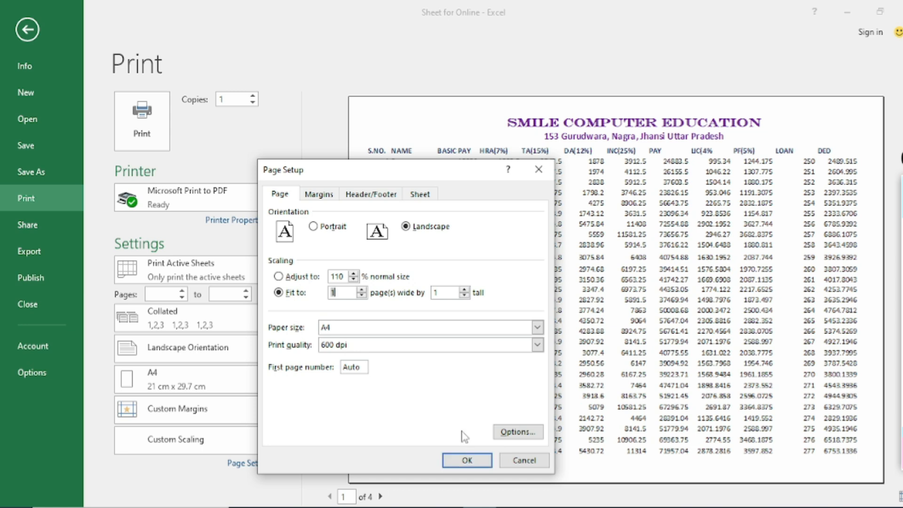
{"action": "left_click", "coordinate": [419, 194]}
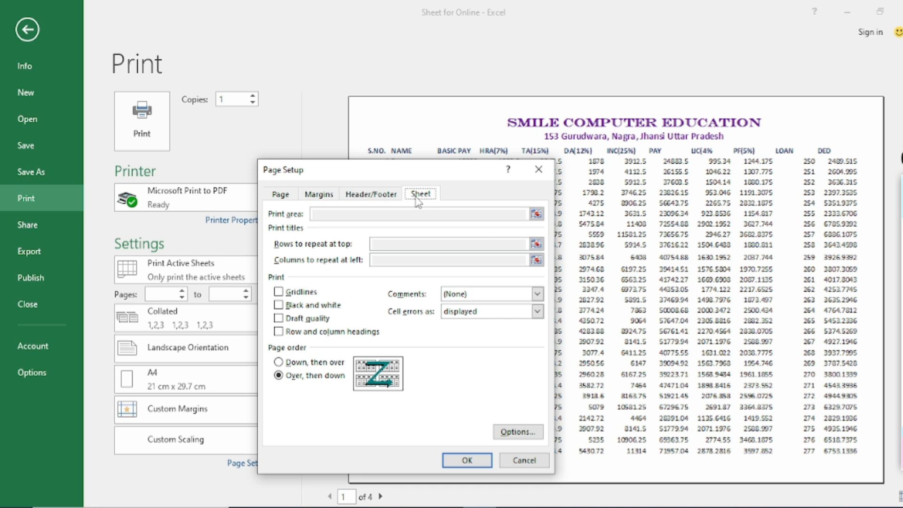
{"action": "left_click", "coordinate": [467, 460]}
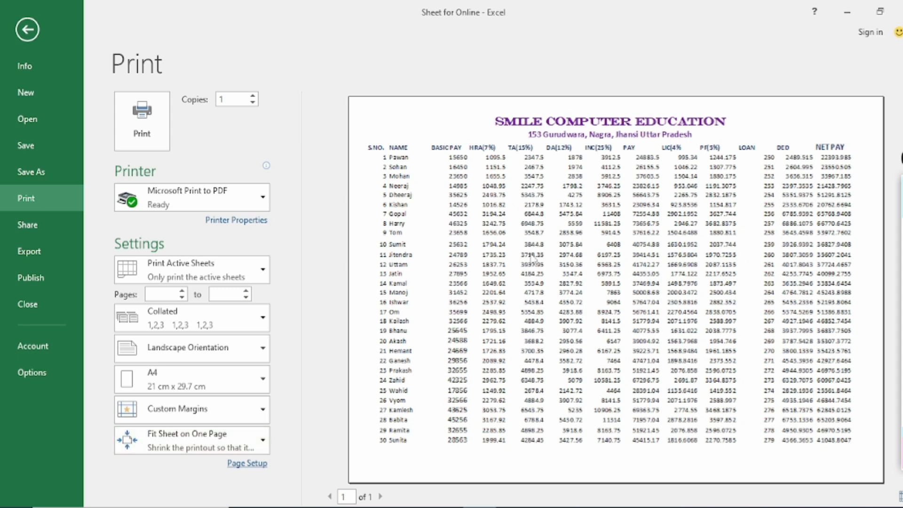
Enlarge the print preview and turn on printing of gridlines for the sheet
{"action": "left_click", "coordinate": [774, 340]}
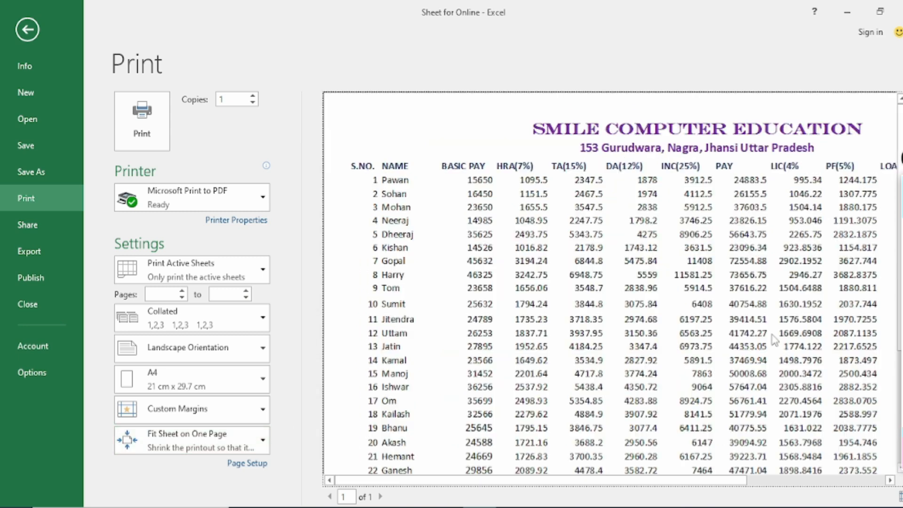
{"action": "left_click", "coordinate": [247, 463]}
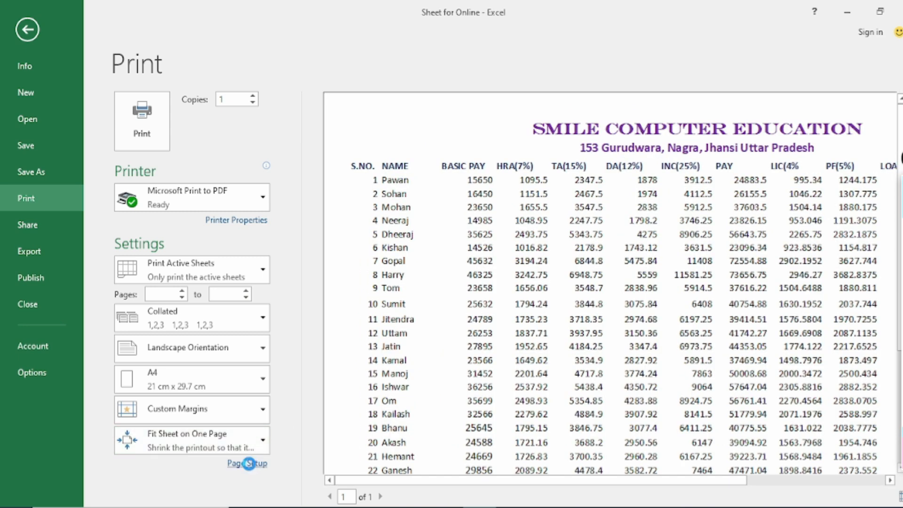
{"action": "left_click", "coordinate": [420, 194]}
{"action": "left_click", "coordinate": [310, 295]}
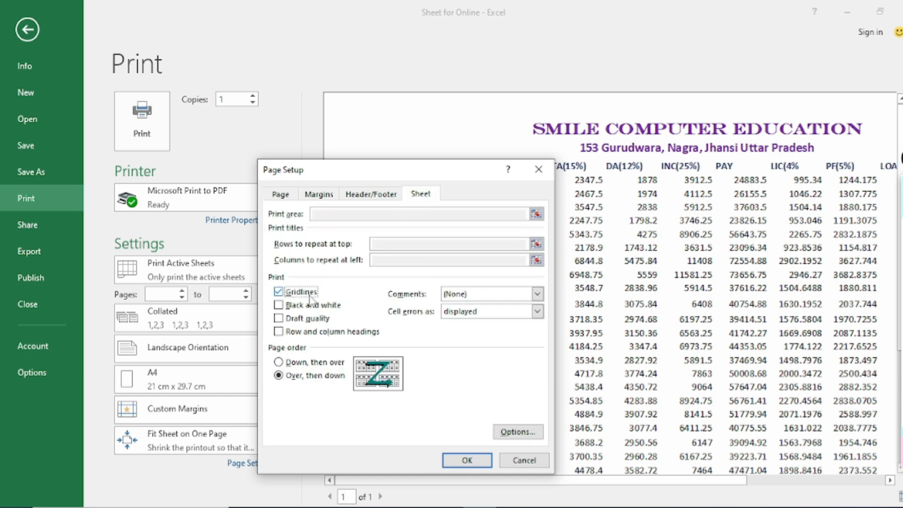
{"action": "left_click", "coordinate": [463, 460]}
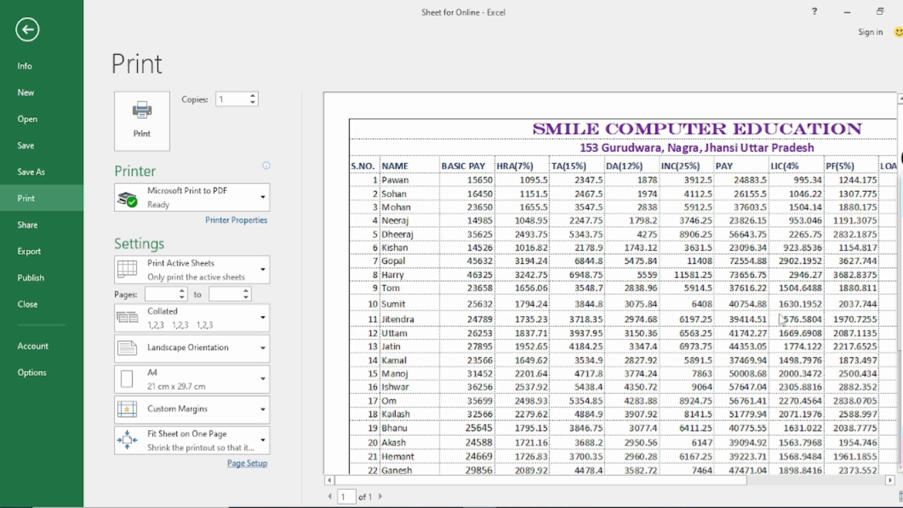
Handwrite column letters A and B and row numbers 1 to 3 beside the previewed table, and clear the drawing
{"action": "left_click", "coordinate": [899, 244]}
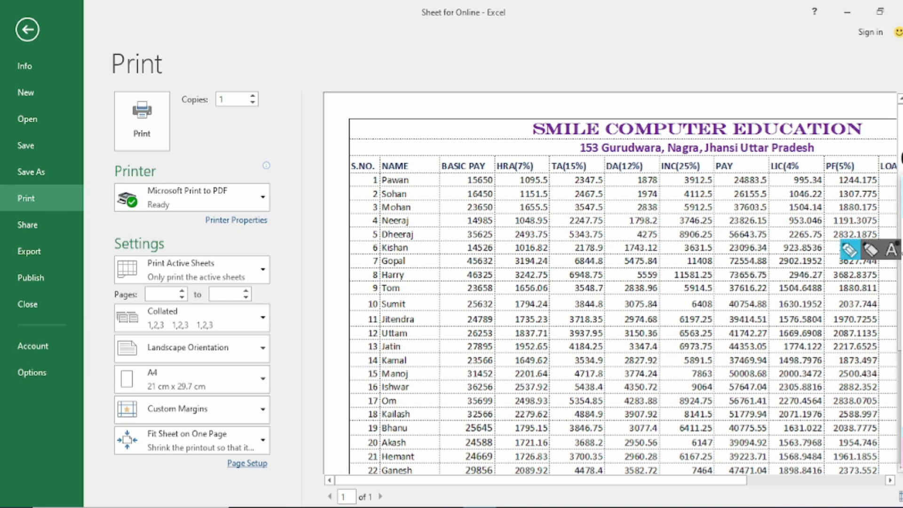
{"action": "mouse_move", "coordinate": [359, 114]}
{"action": "left_mouse_down"}
{"action": "mouse_move", "coordinate": [363, 99]}
{"action": "mouse_move", "coordinate": [399, 120]}
{"action": "mouse_move", "coordinate": [405, 110]}
{"action": "mouse_move", "coordinate": [341, 137]}
{"action": "mouse_move", "coordinate": [346, 177]}
{"action": "mouse_move", "coordinate": [330, 188]}
{"action": "left_mouse_up"}
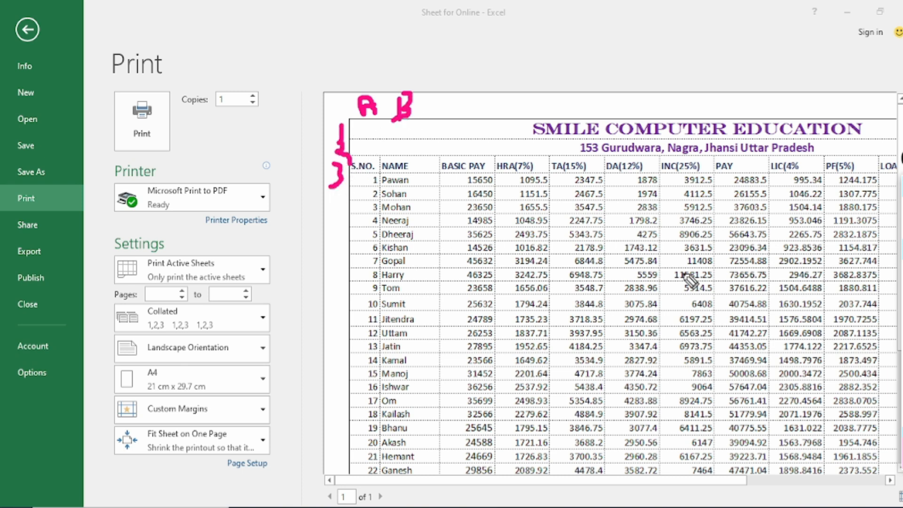
{"action": "key", "text": "Escape"}
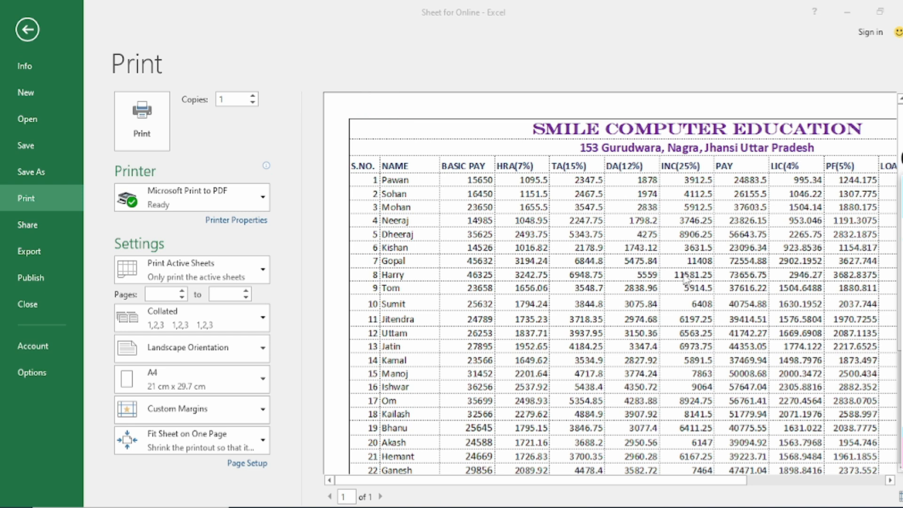
Turn on printing of row and column headings for the sheet
{"action": "left_click", "coordinate": [241, 464]}
{"action": "left_click", "coordinate": [420, 193]}
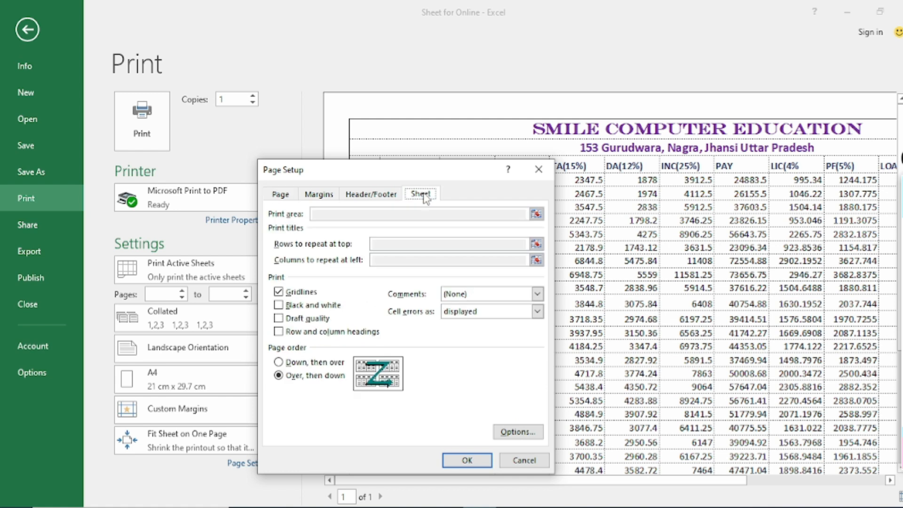
{"action": "left_click", "coordinate": [307, 335]}
{"action": "left_click", "coordinate": [462, 460]}
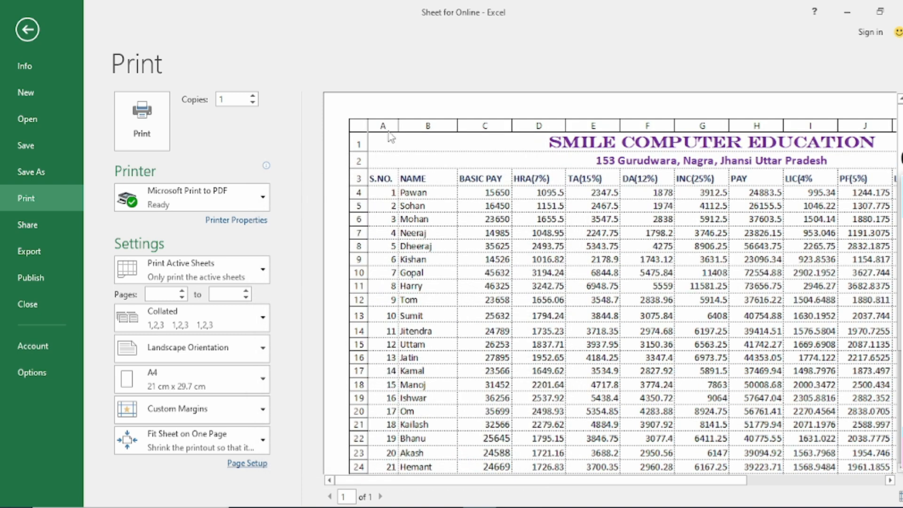